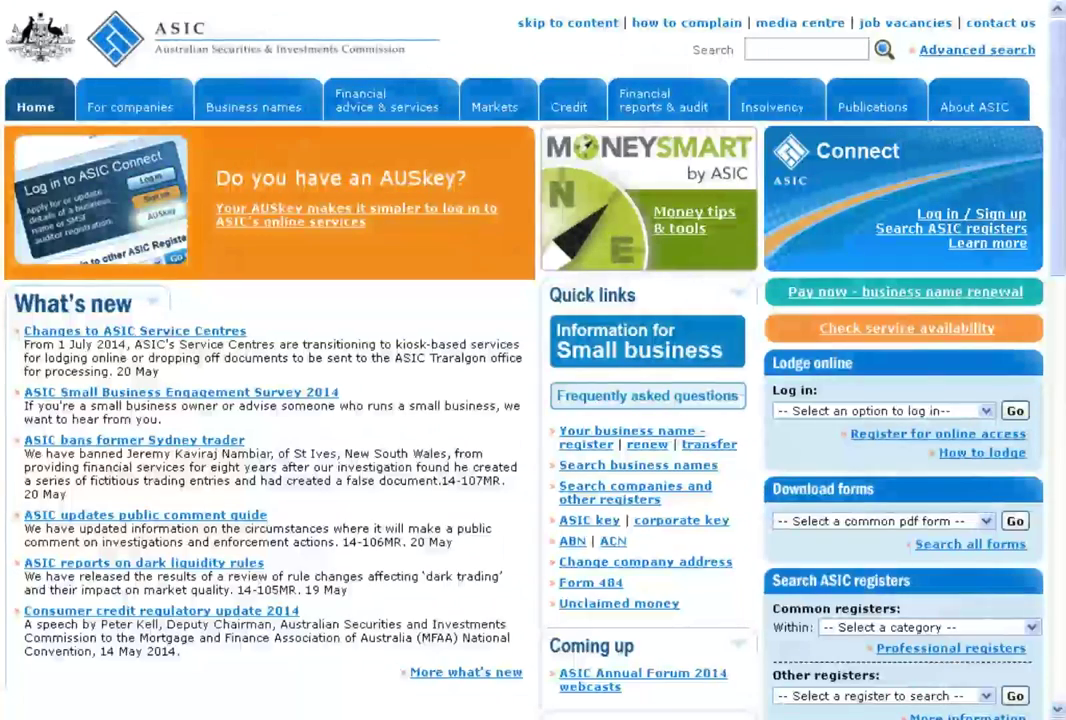
Go from the ASIC home page to the ASIC Connect welcome page via 'Log in / Sign up'
click(955, 218)
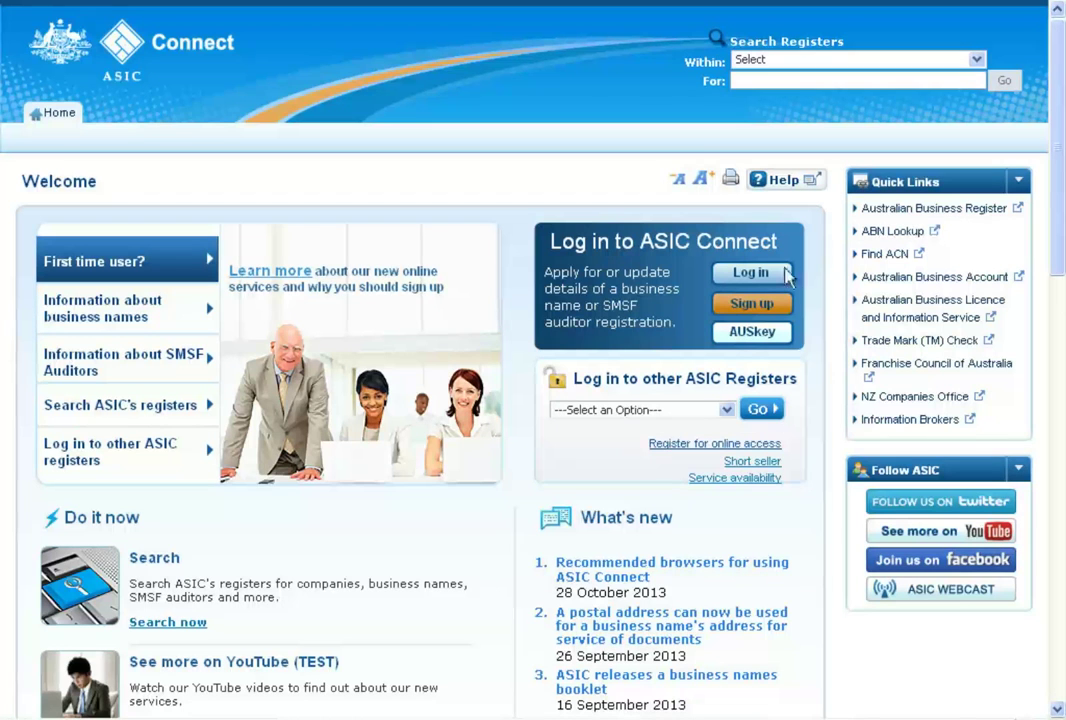
Log in to ASIC Connect with the account's e-mail username and password
click(755, 280)
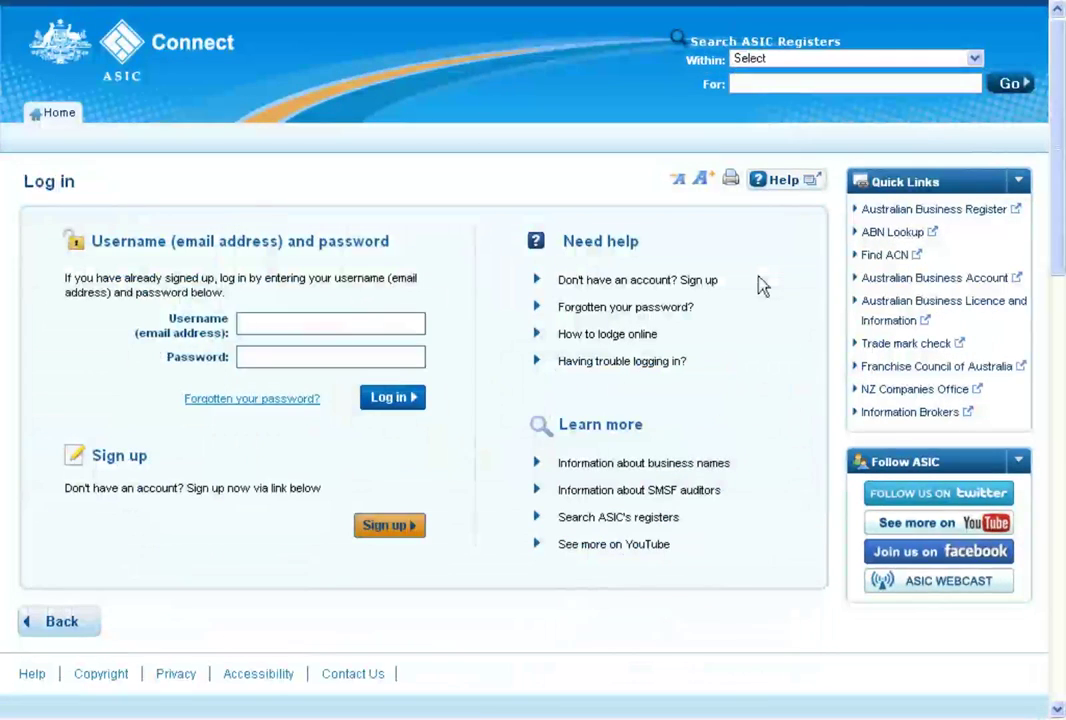
click(304, 330)
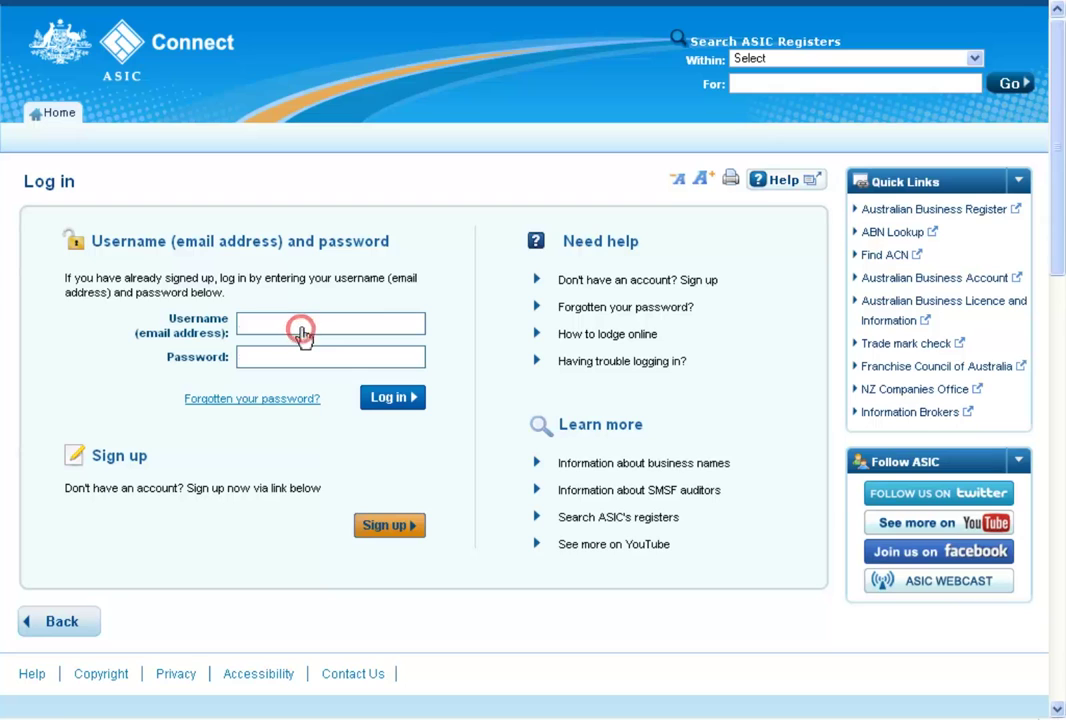
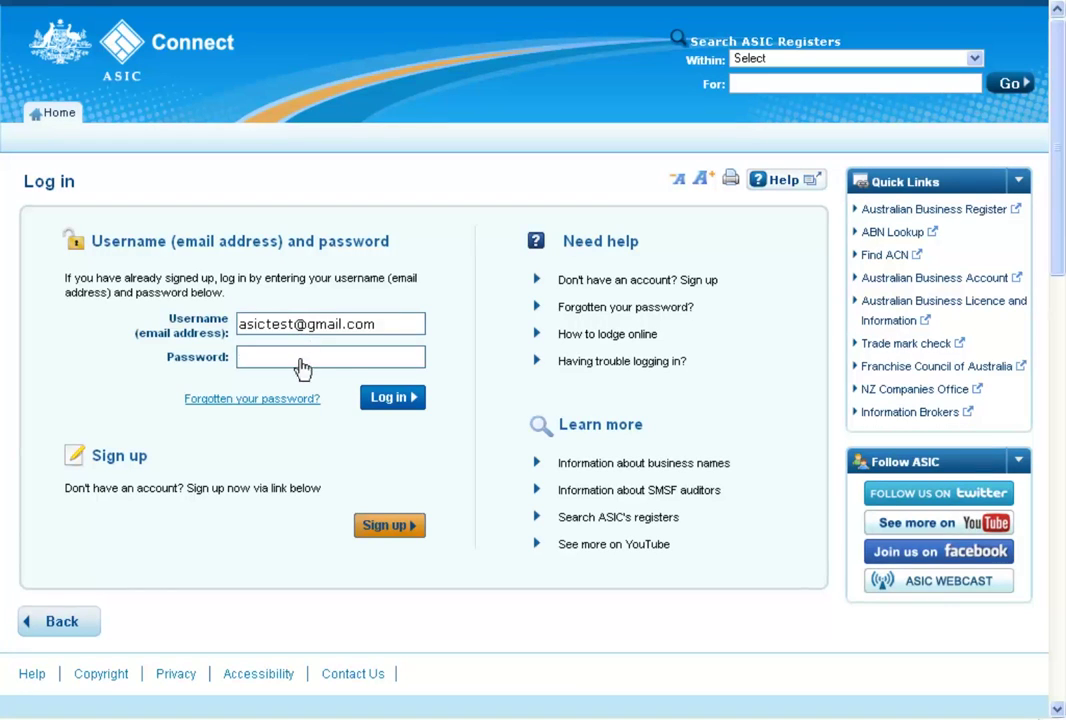
click(300, 364)
text(**********)
click(402, 403)
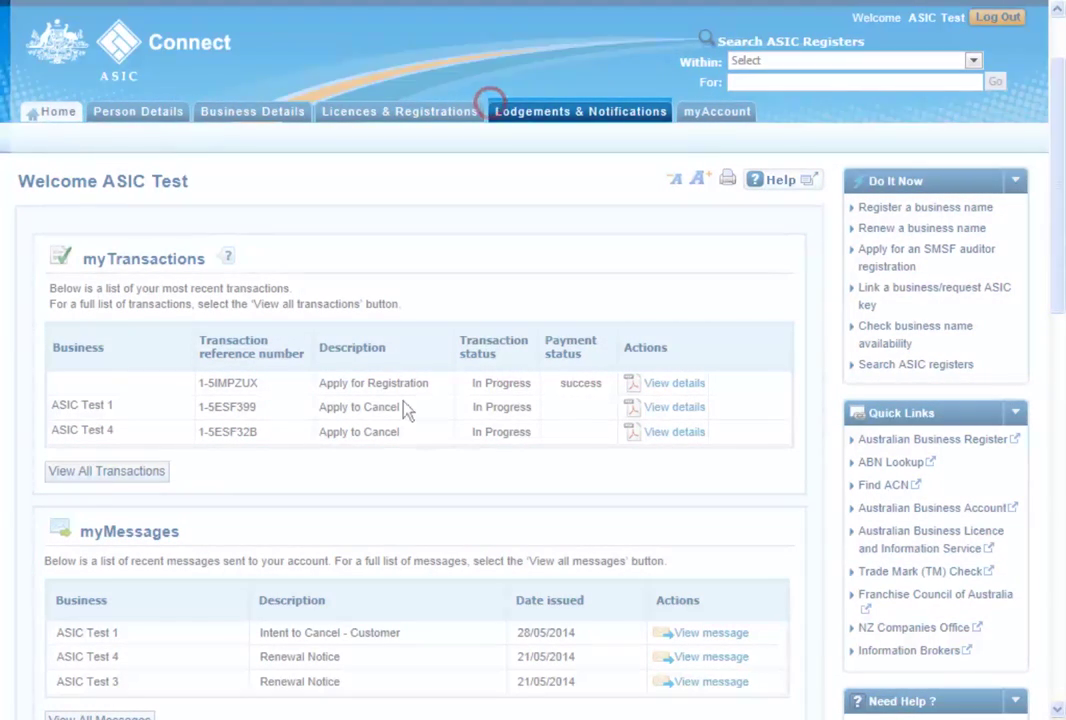
Under Lodgements & Notifications, select ASIC Test 4 and start the 'Change business address' transaction
click(559, 118)
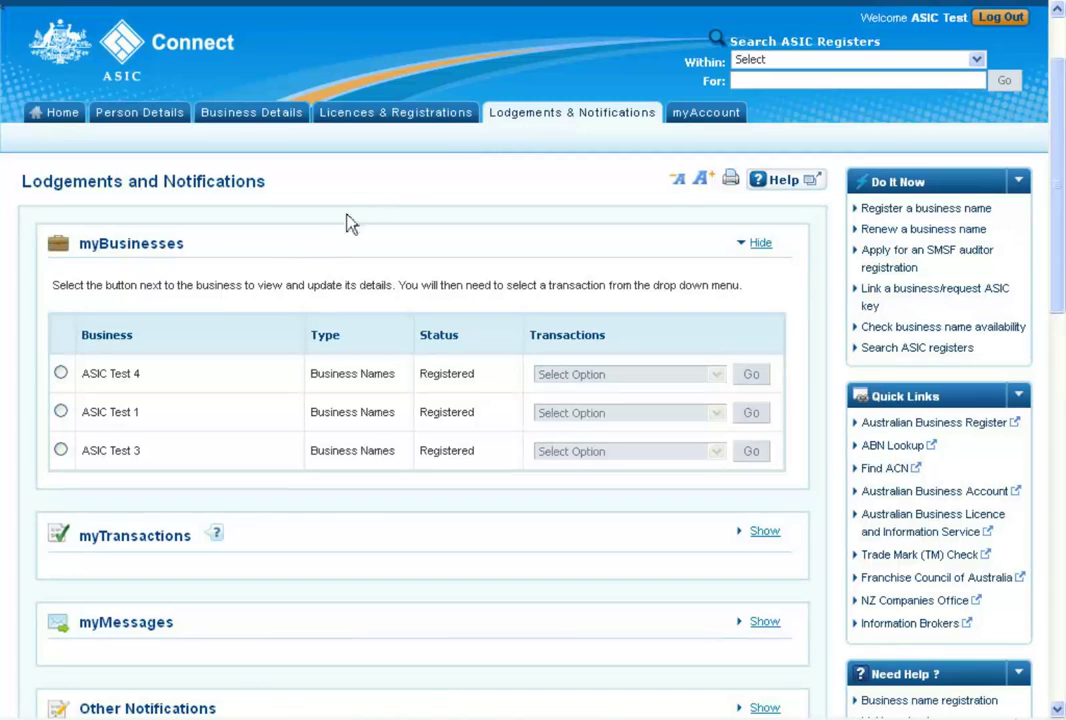
click(61, 373)
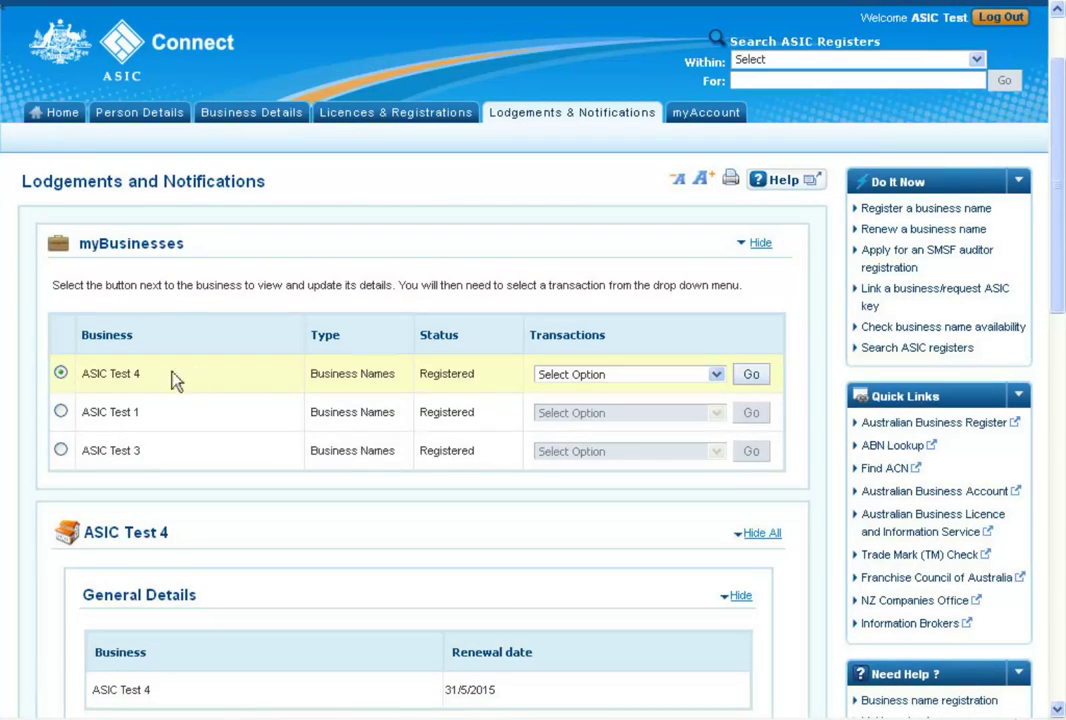
click(718, 376)
click(633, 424)
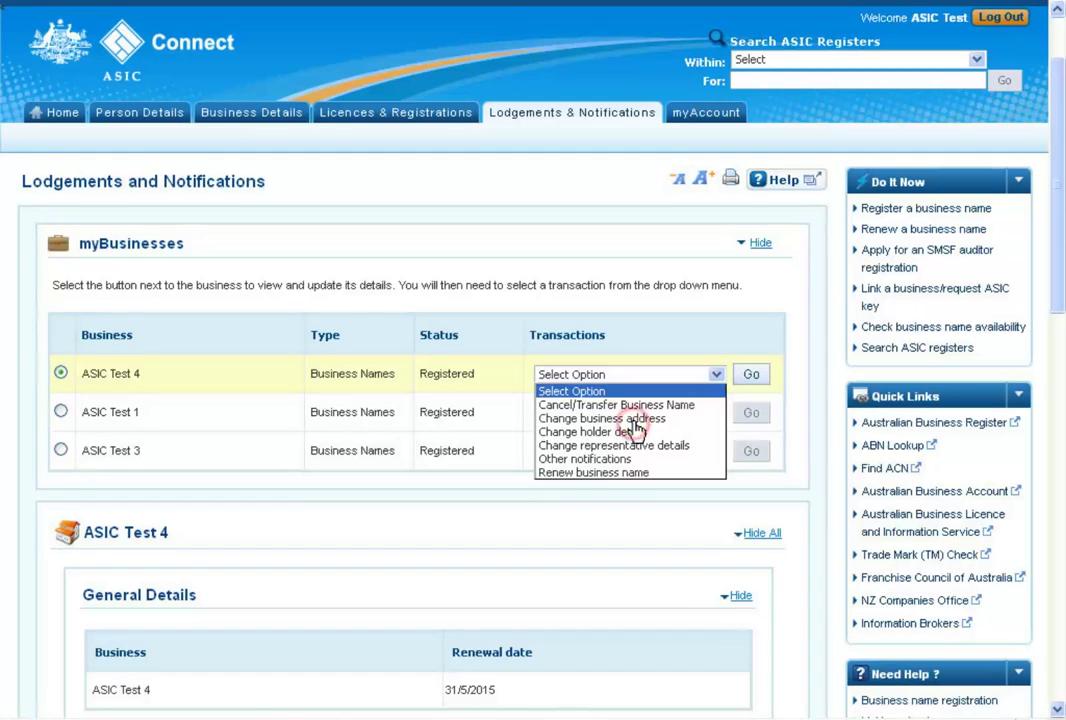
click(751, 374)
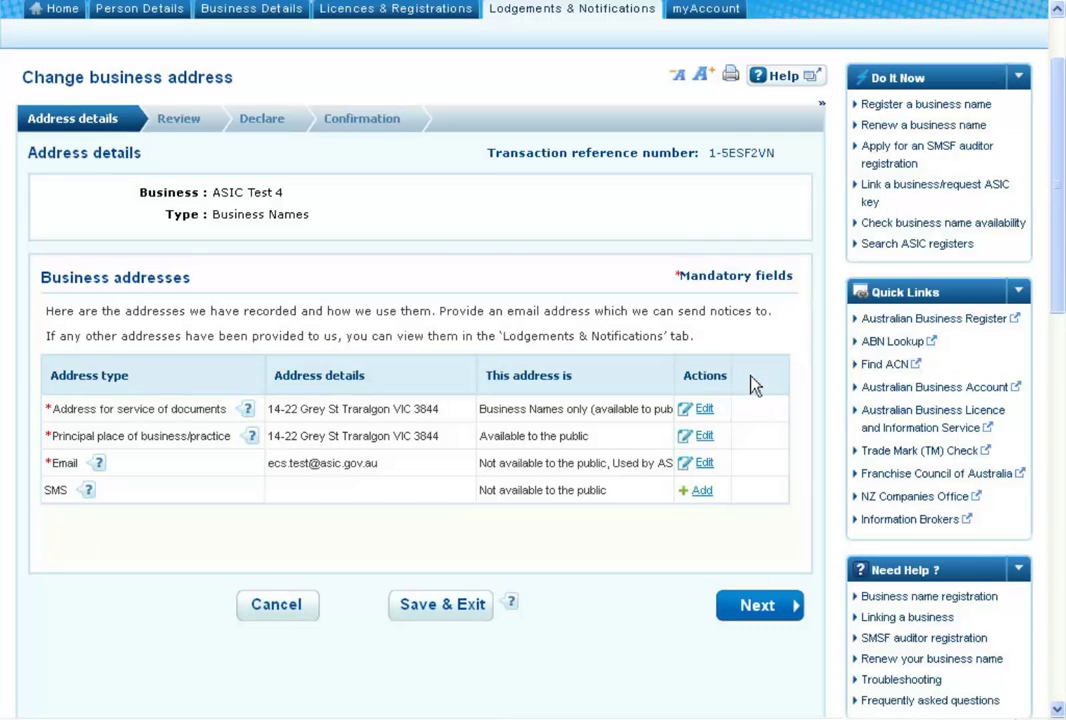
Edit the 'Address for service of documents' row to show its current Traralgon address
click(705, 410)
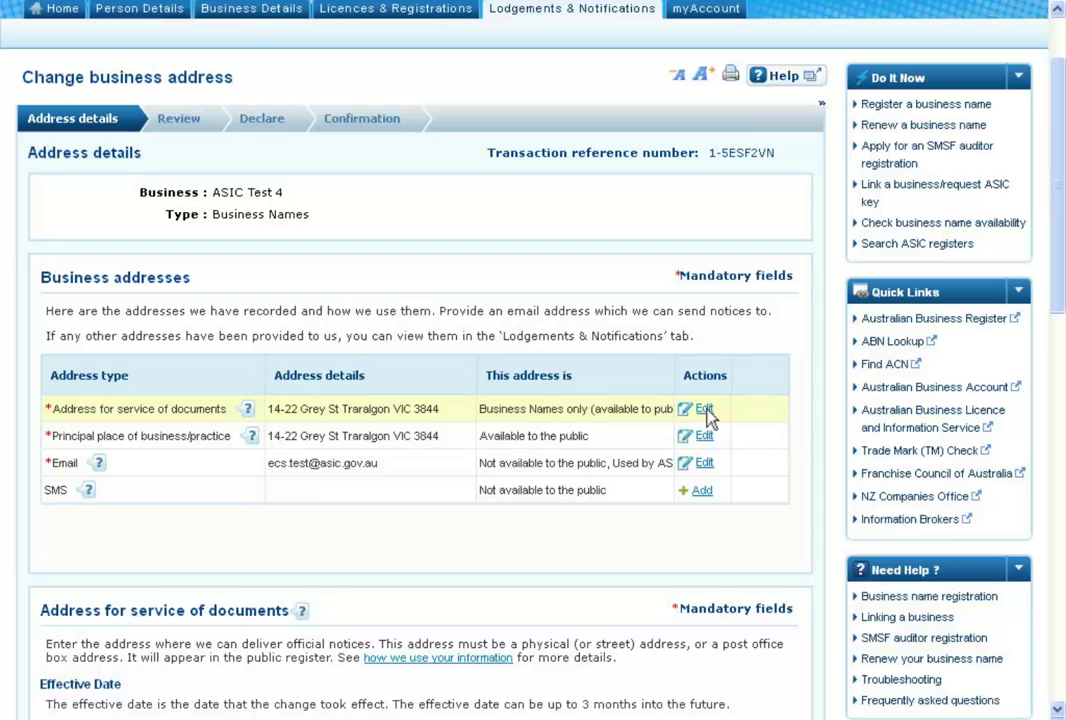
scroll(708, 418, down, 5)
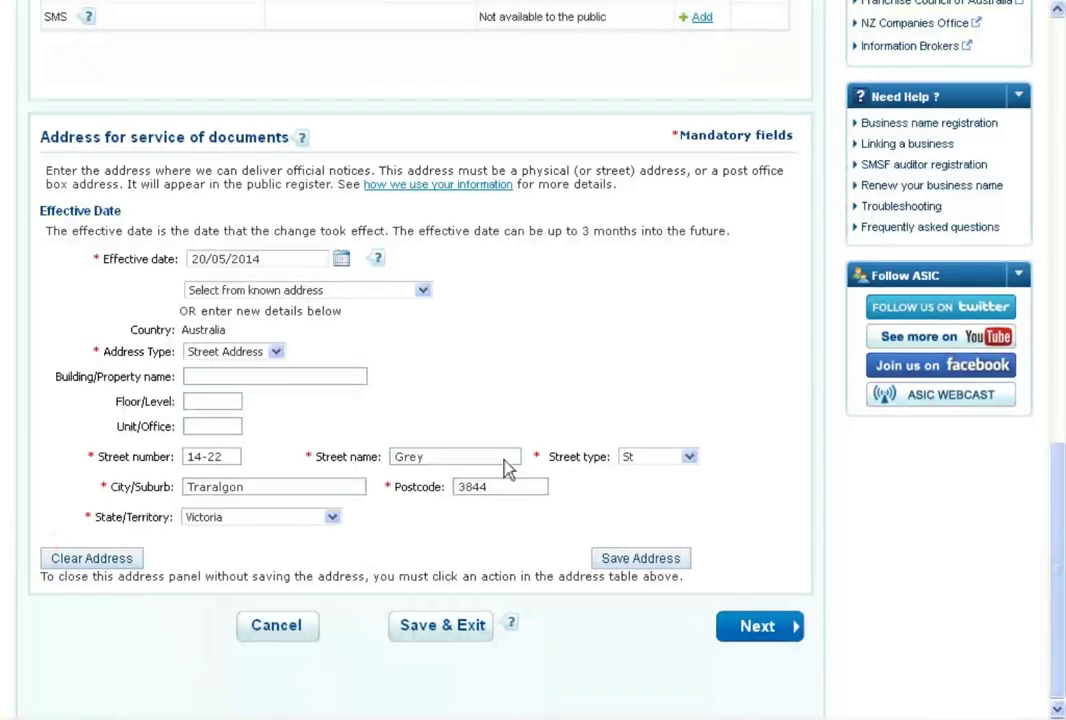
Clear the existing service address, dismissing the known-addresses list without choosing one
click(100, 566)
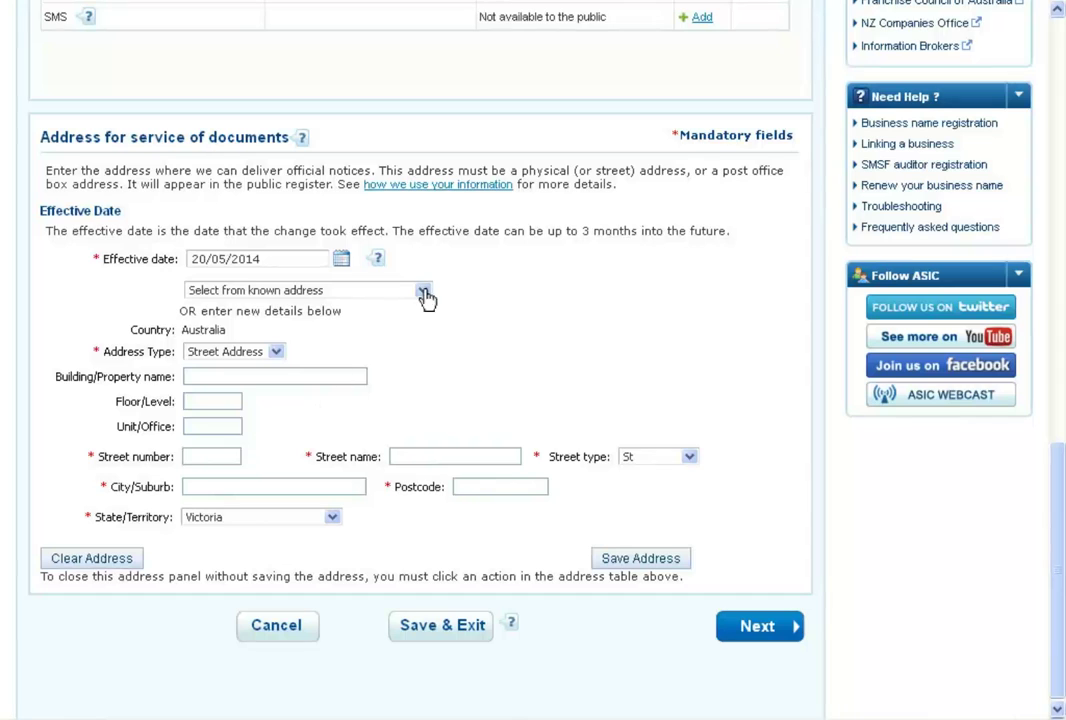
click(424, 292)
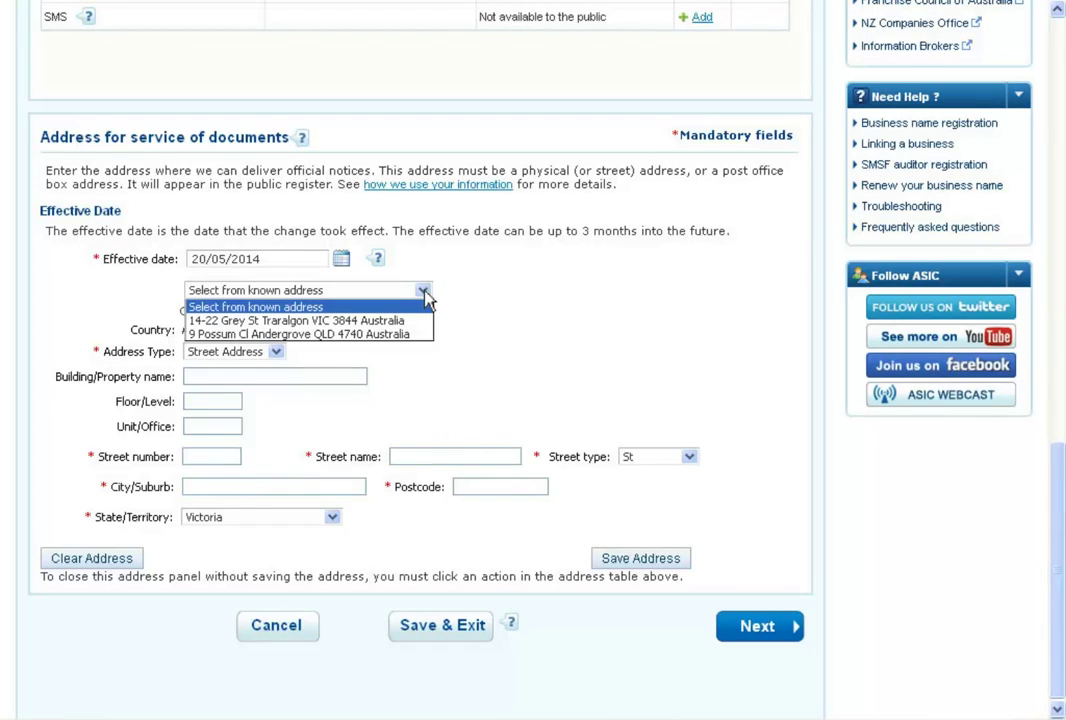
click(466, 335)
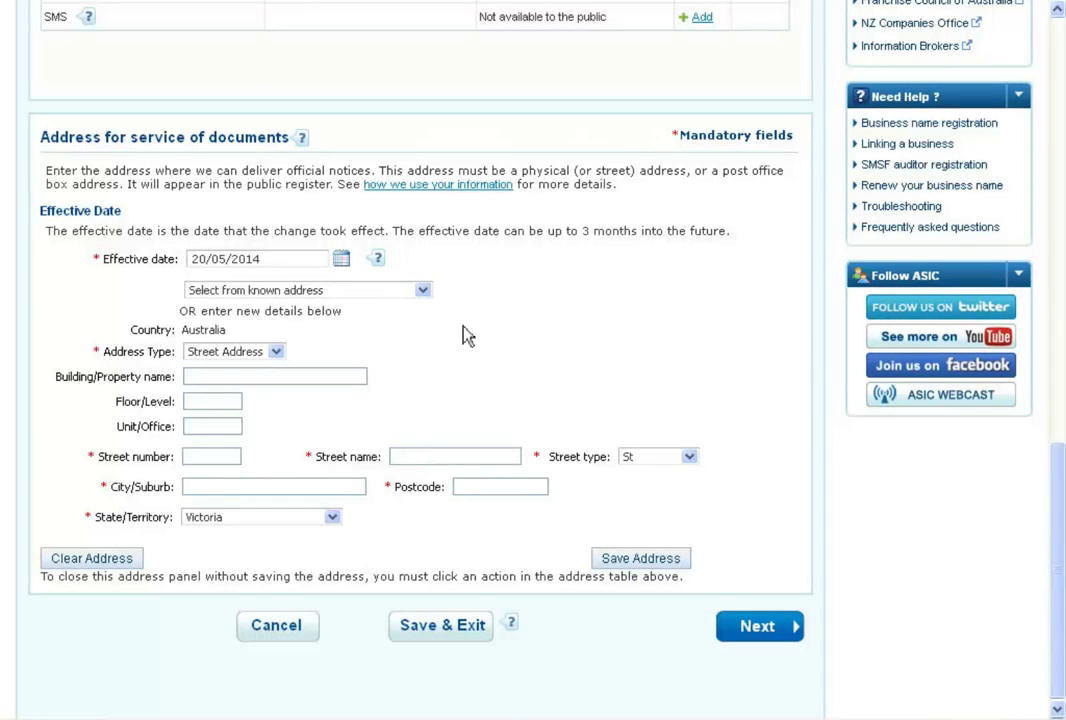
click(225, 458)
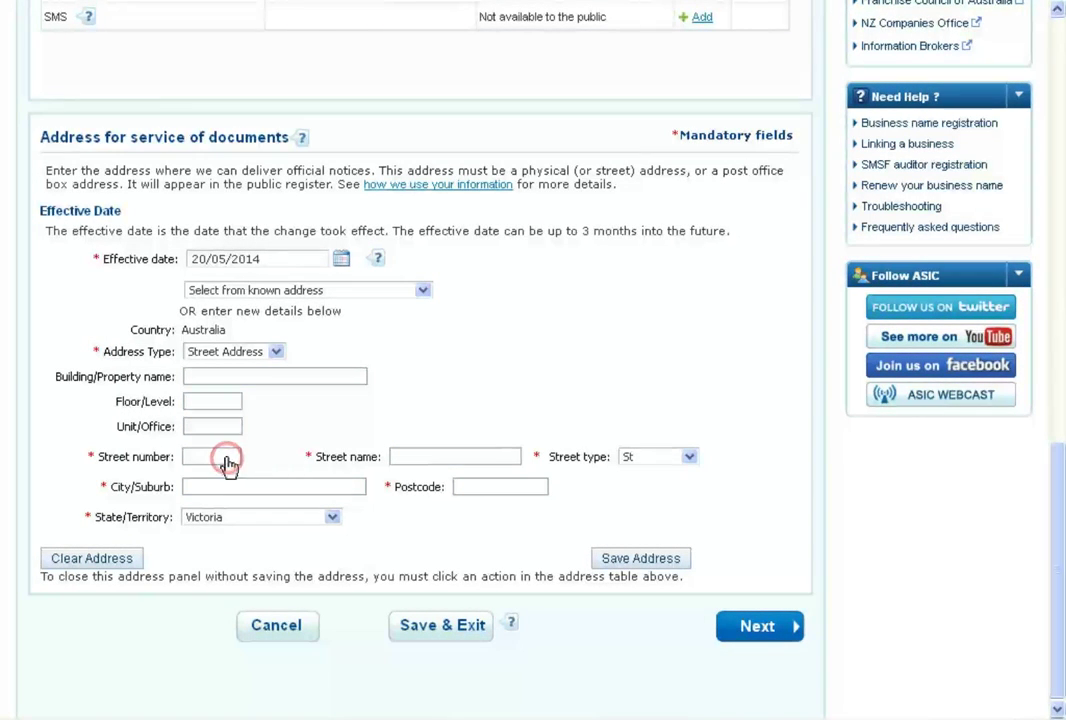
click(452, 459)
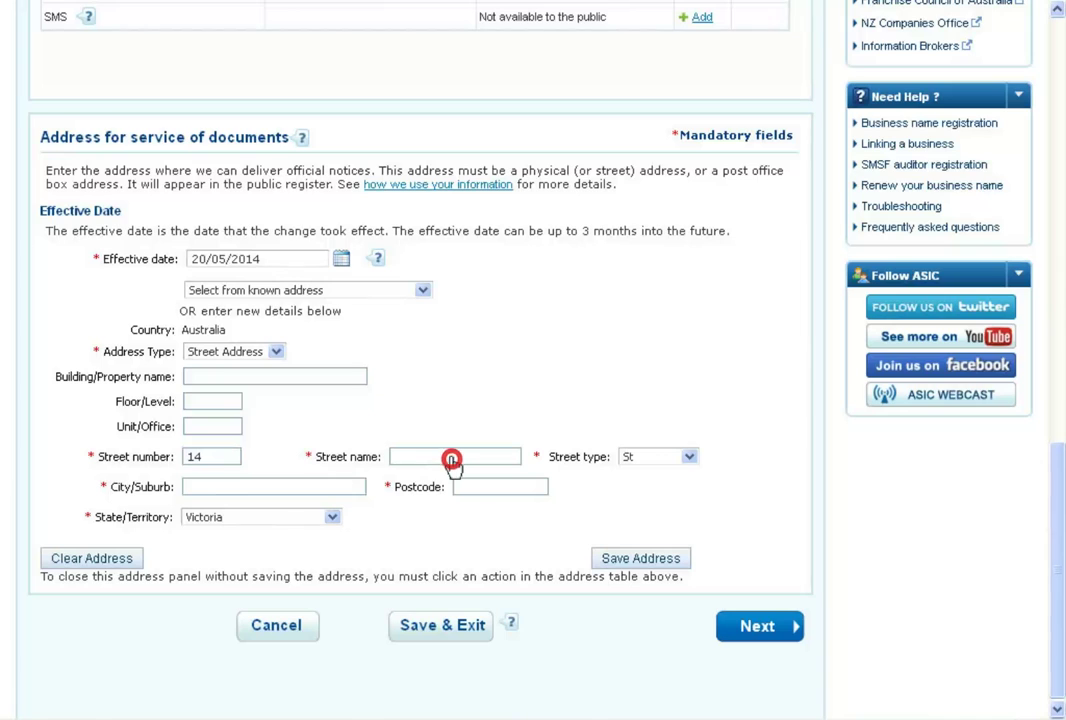
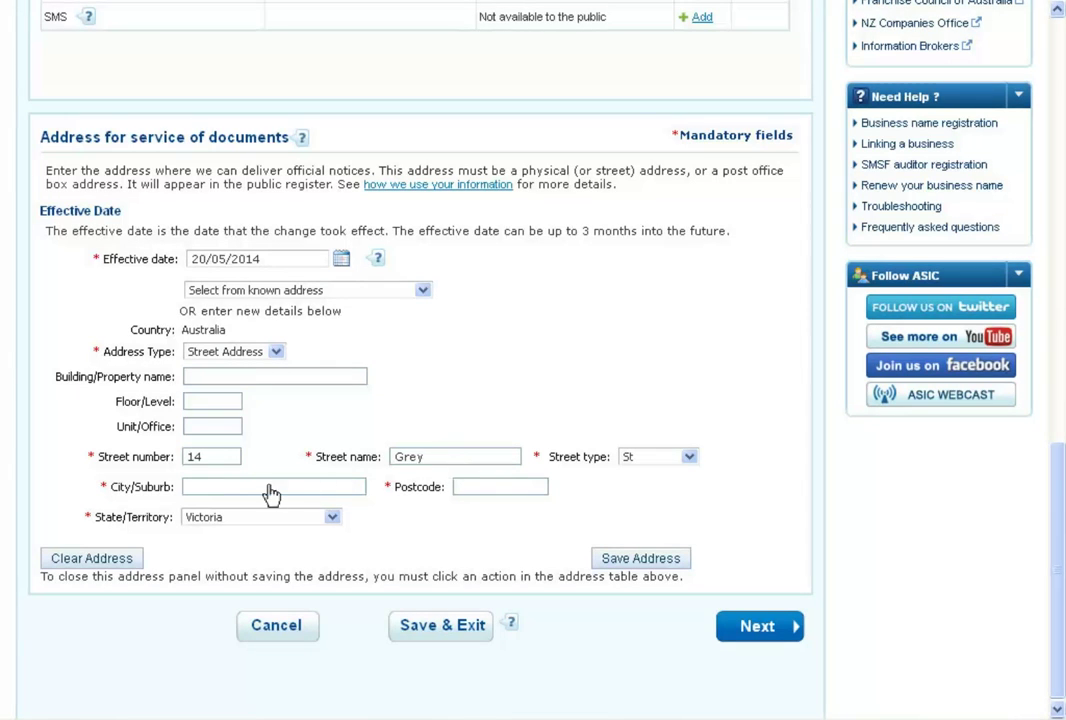
click(270, 488)
click(502, 488)
text(3844)
click(639, 560)
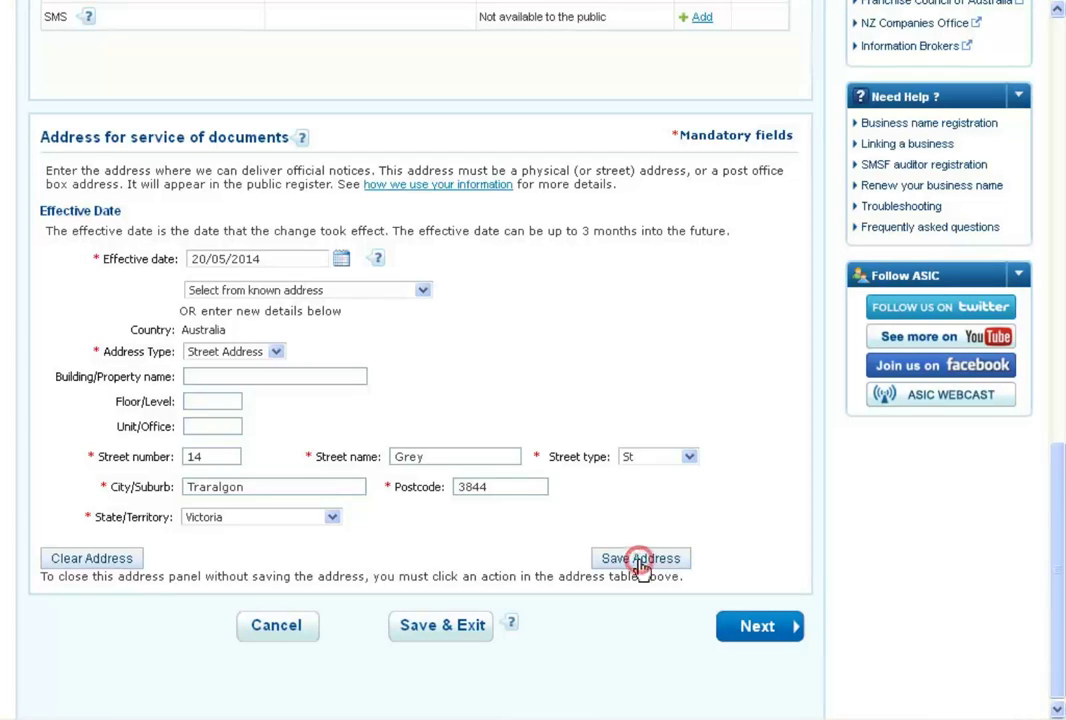
click(763, 628)
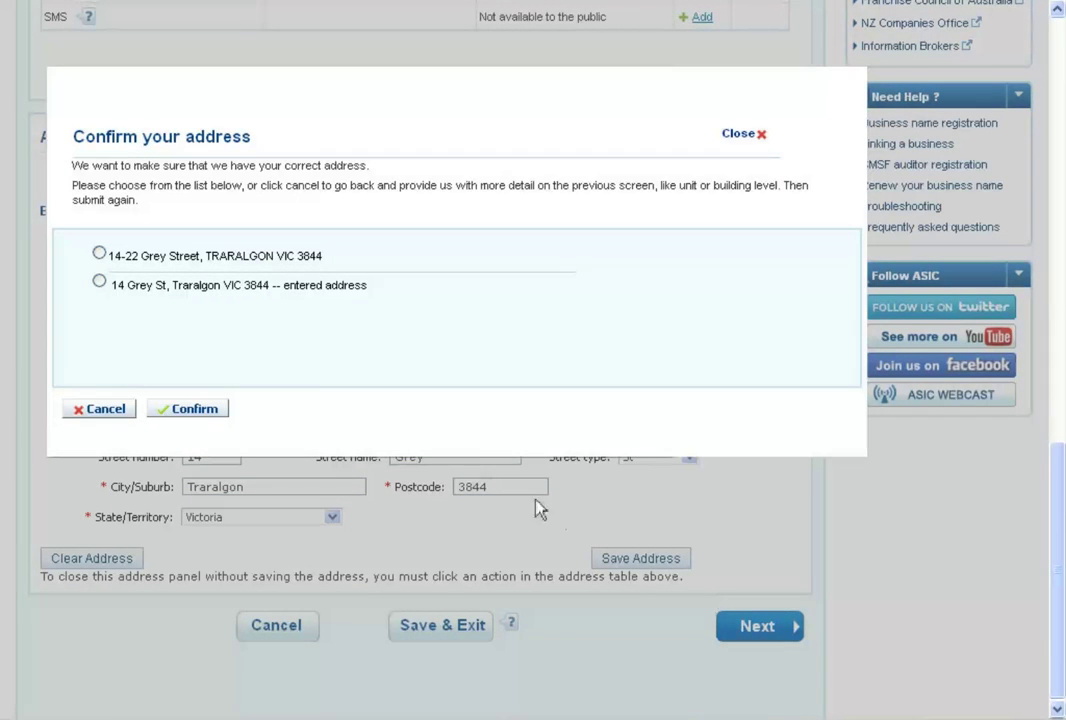
click(99, 253)
click(191, 411)
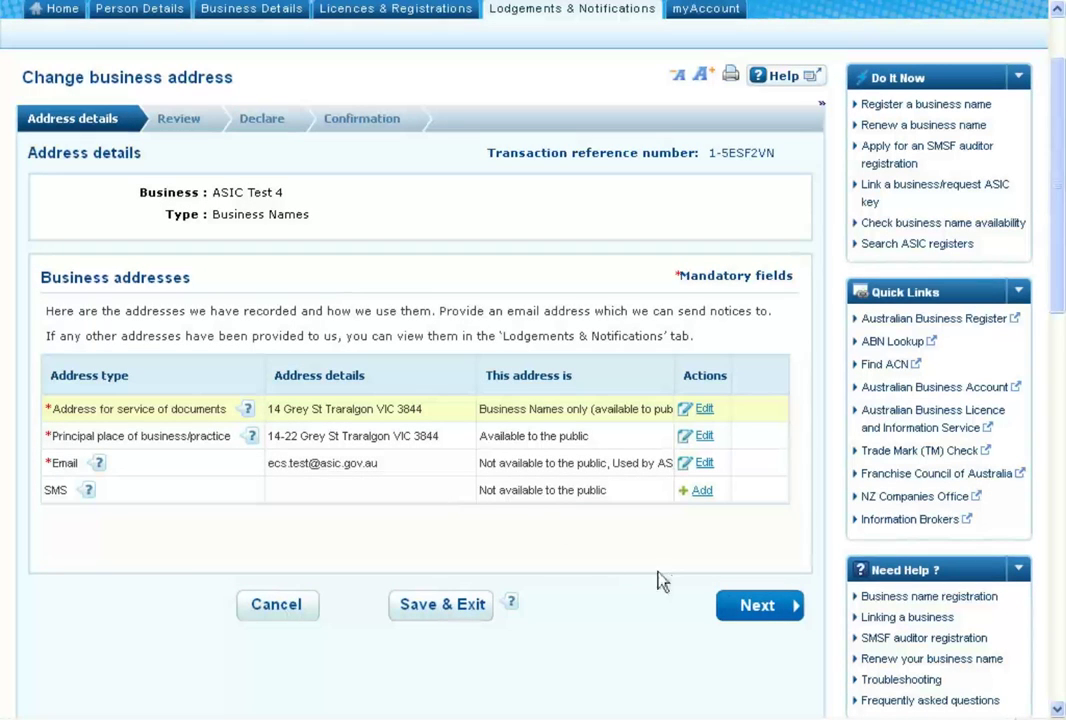
Move through the Review of the ASIC Test 4 address change to the Declare step
click(760, 614)
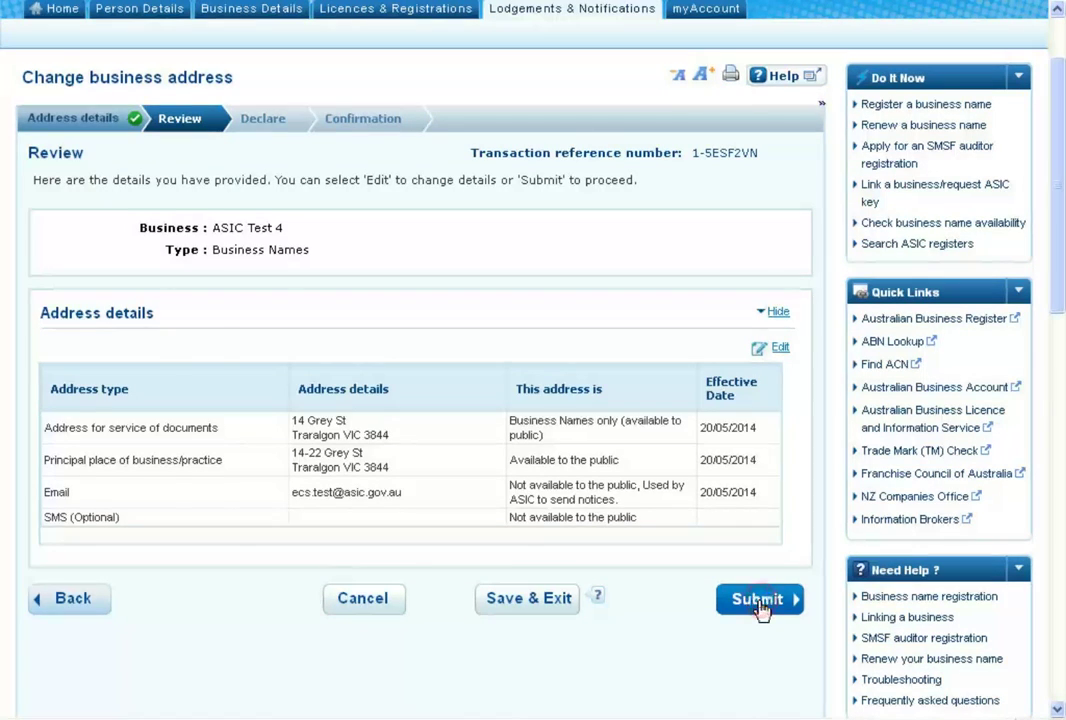
click(757, 605)
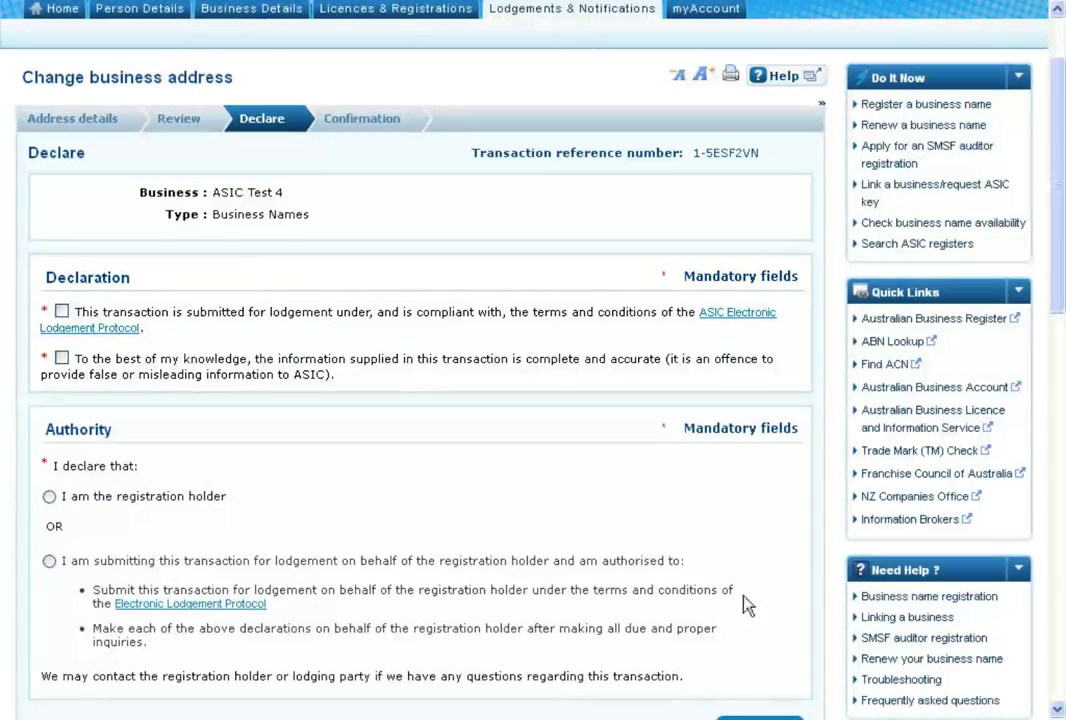
Tick both declarations, choose 'I am the registration holder', and submit the address change
click(62, 313)
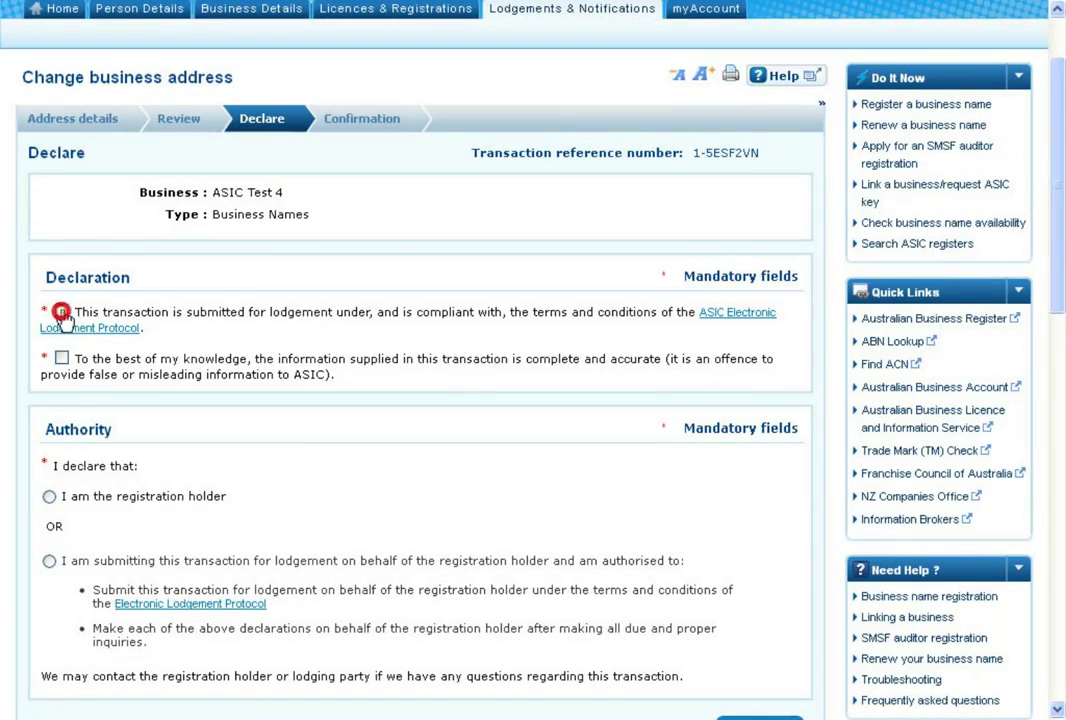
click(61, 358)
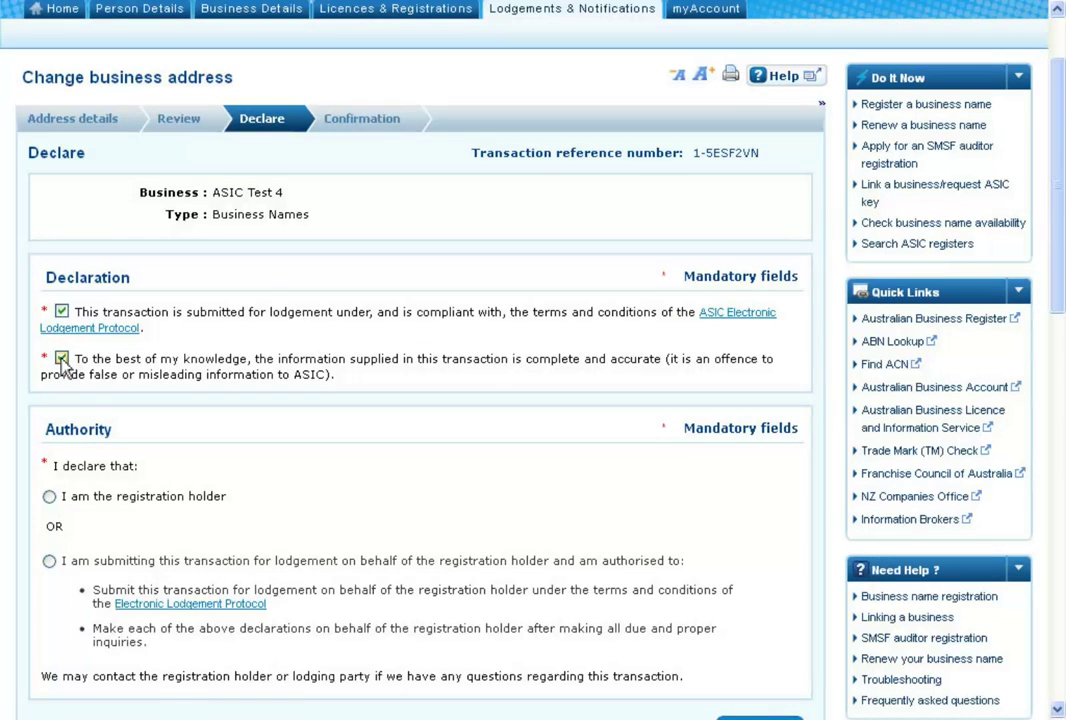
click(50, 498)
scroll(50, 505, down, 1)
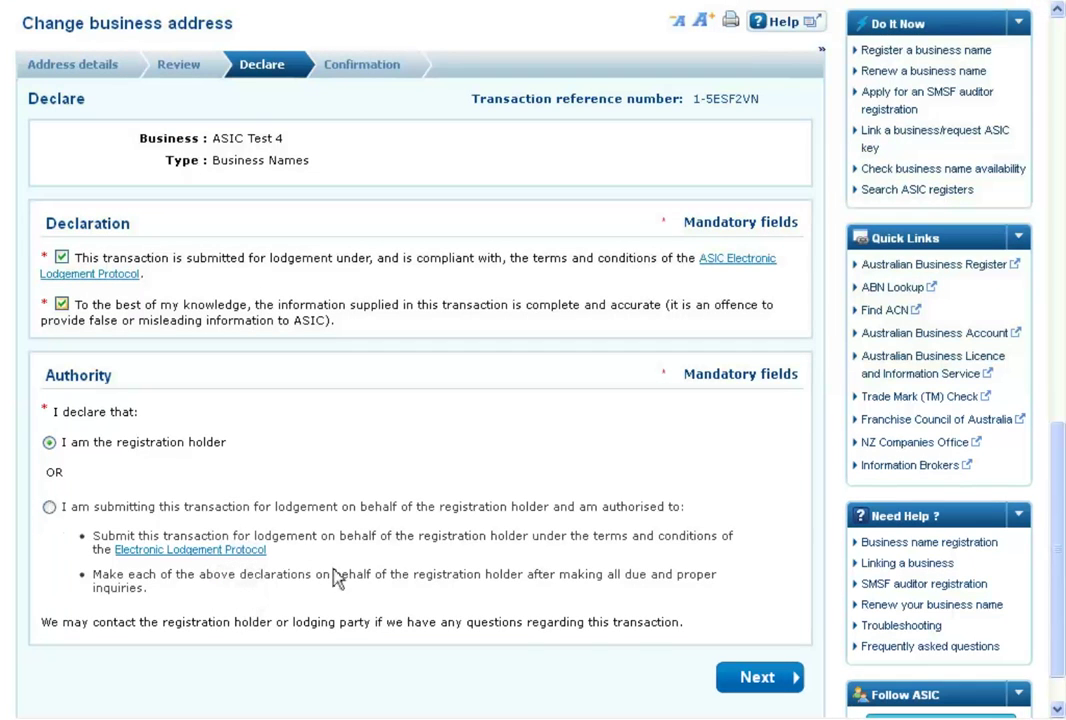
click(758, 678)
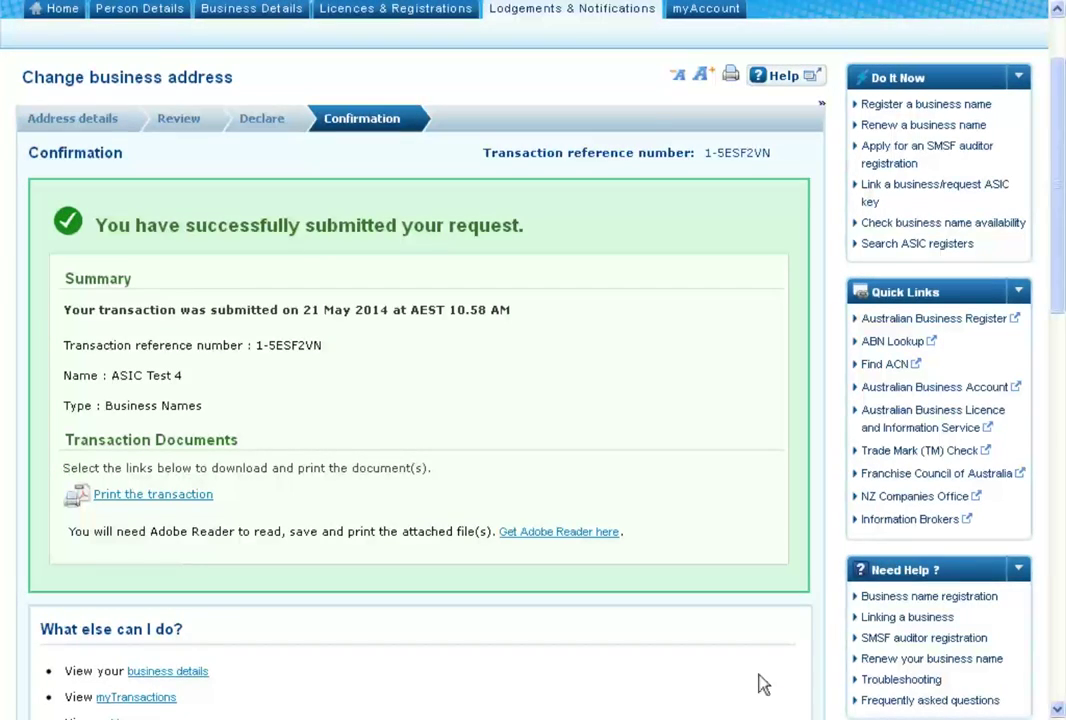
Return from the Confirmation page to the ASIC Connect account home page via Home
scroll(762, 684, down, 3)
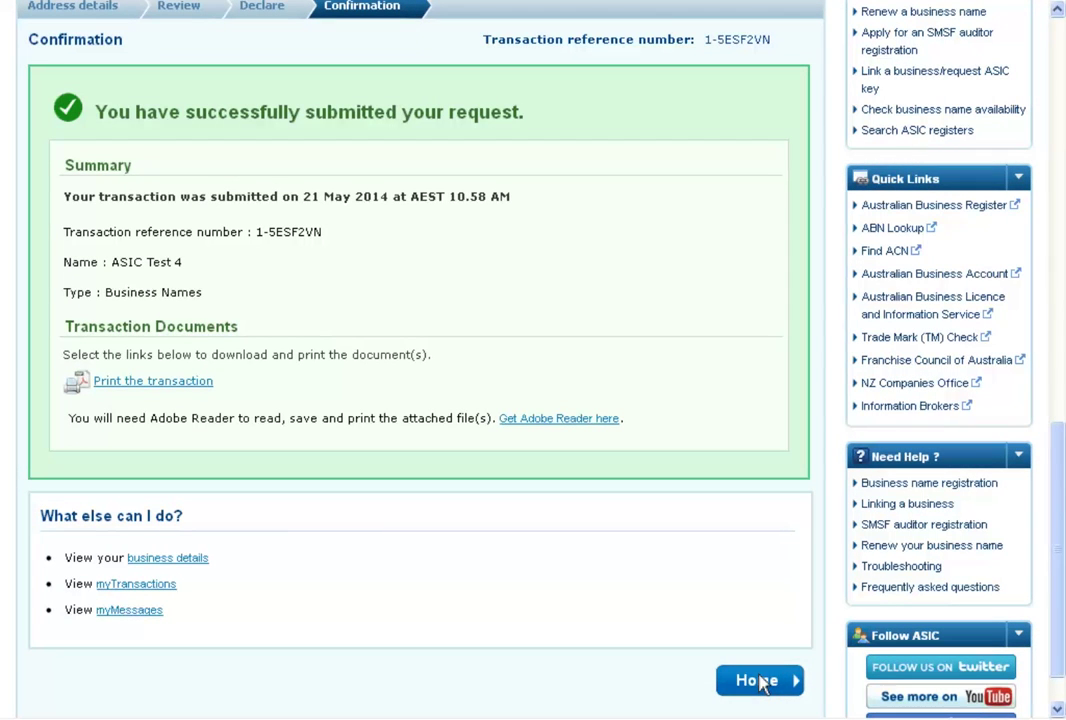
click(760, 683)
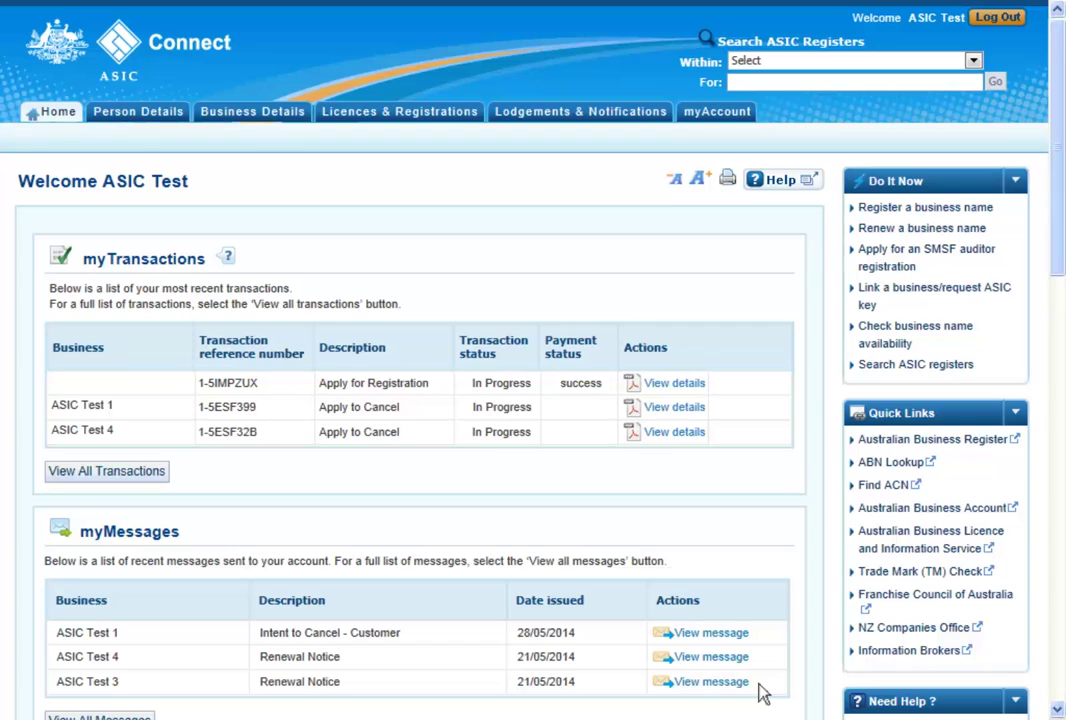